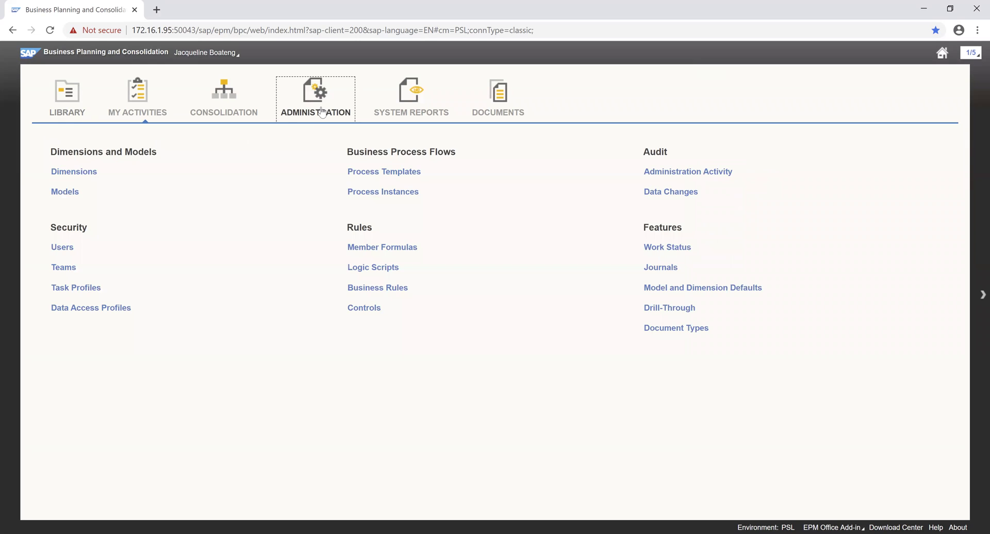
- Start a new model with the ID CAPEX and the description Capital Expenditure
left_click(64, 191)
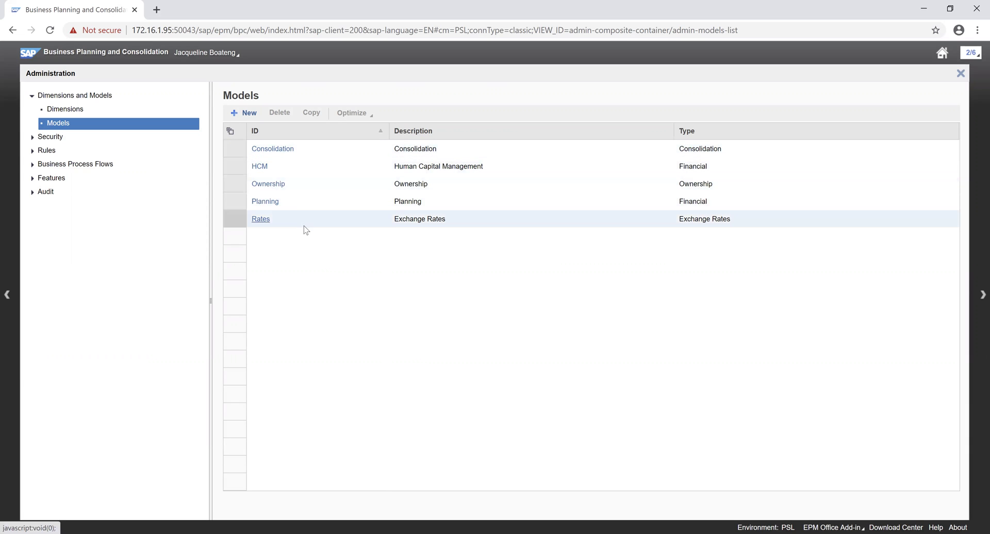
left_click(248, 115)
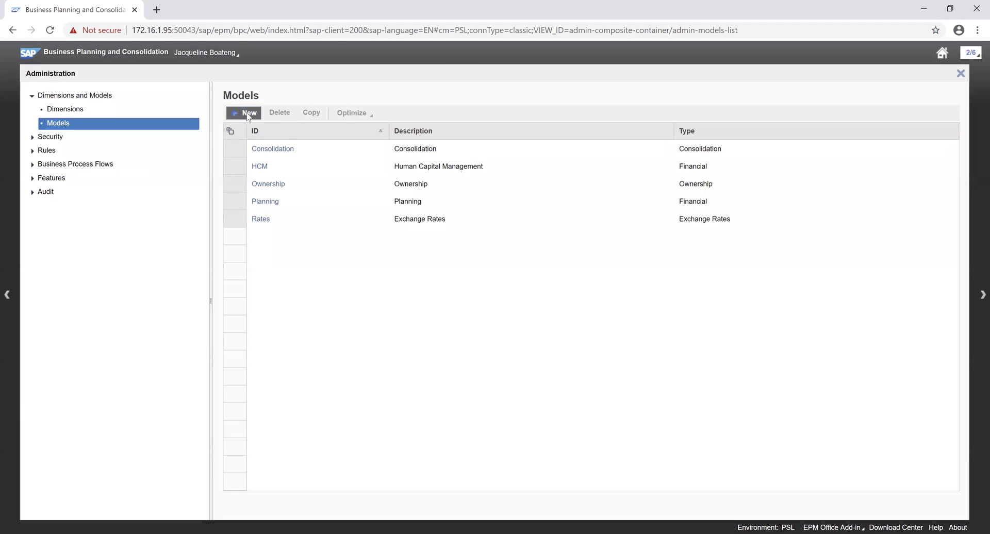
left_click(383, 244)
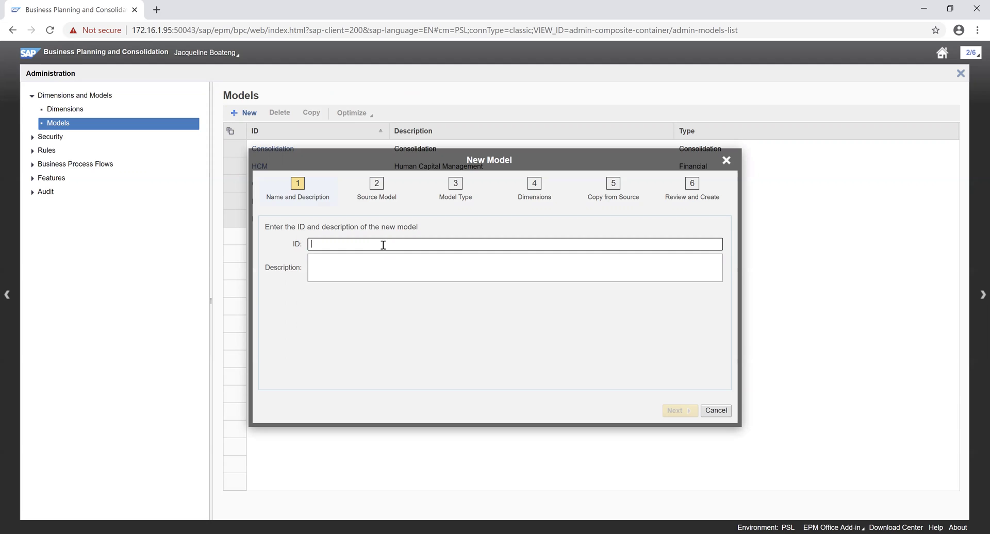
type("CA")
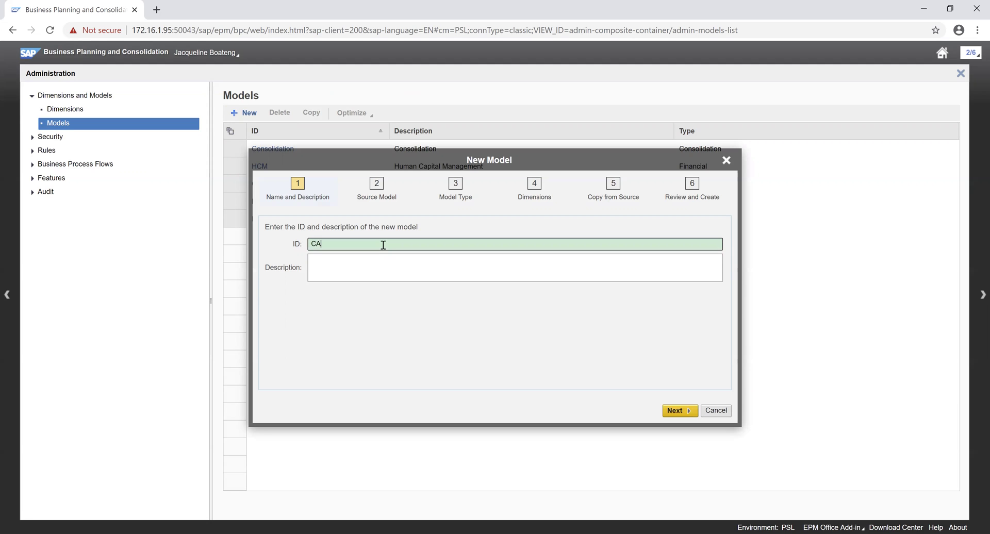
type("PEX")
key("Tab")
type("C")
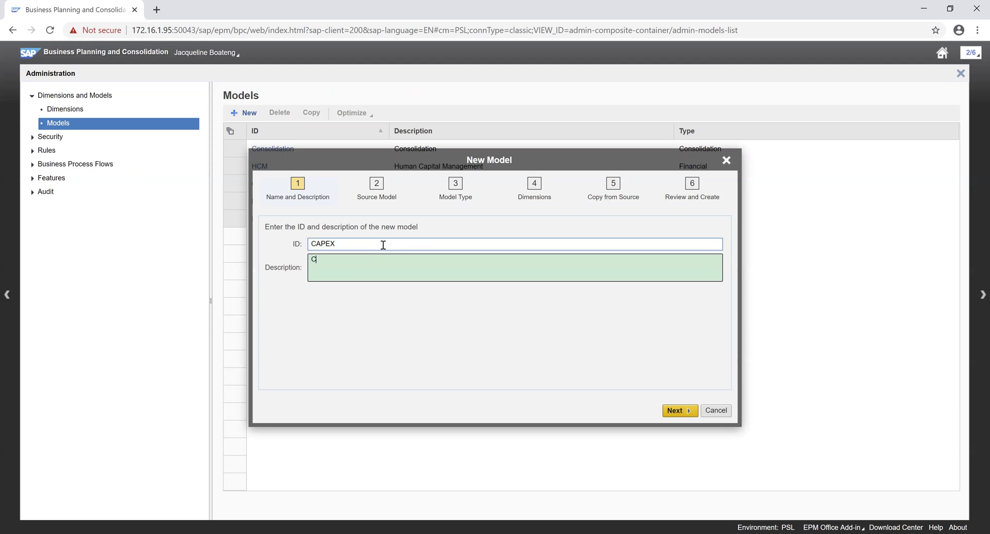
type("apita")
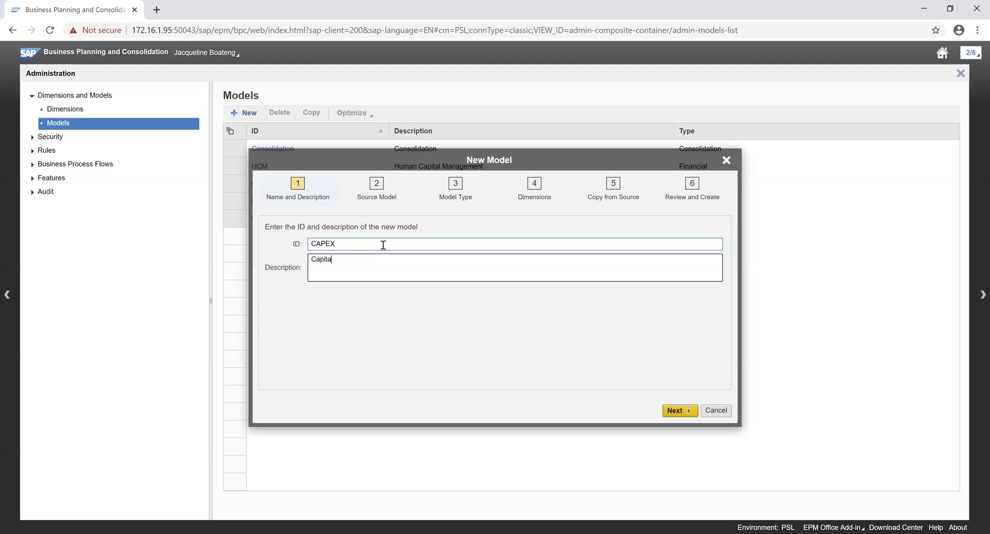
type("l Expenditure")
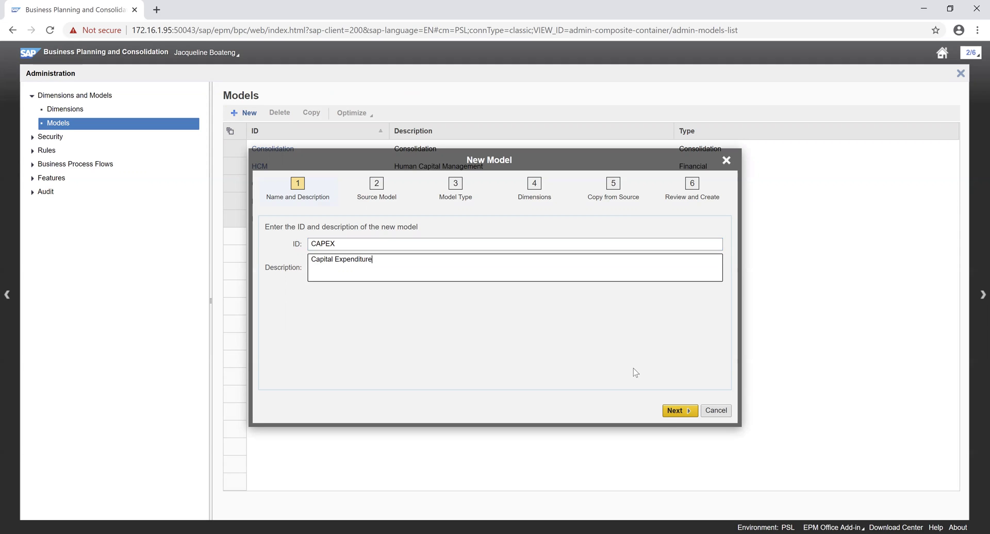
left_click(670, 412)
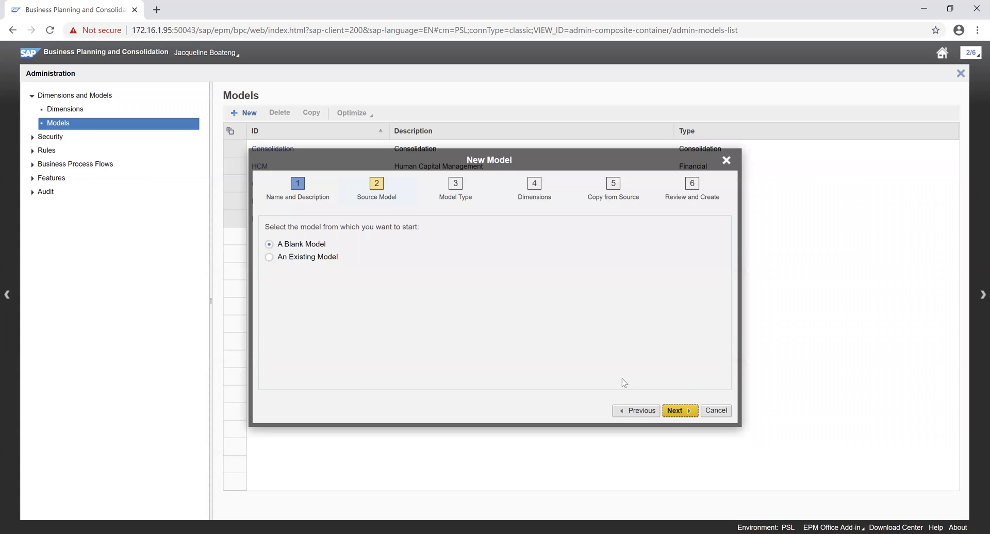
- Base the new model on a blank model and set its type to Financial, with the default options
left_click(680, 411)
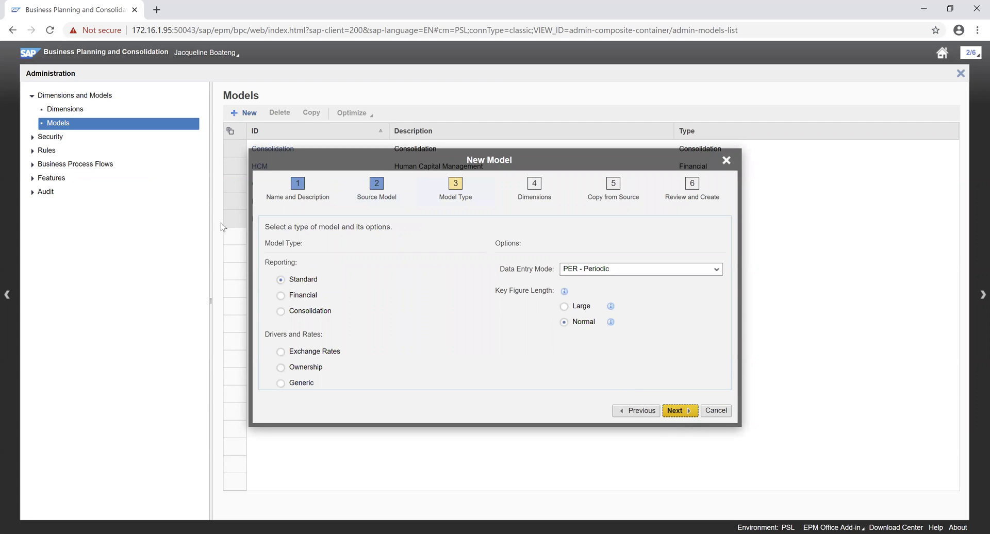
left_click(282, 297)
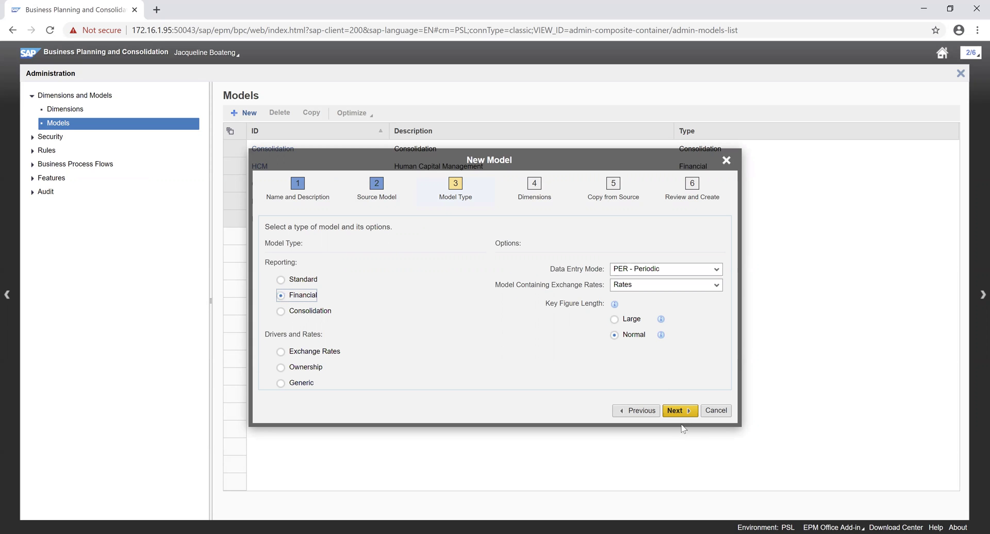
left_click(679, 410)
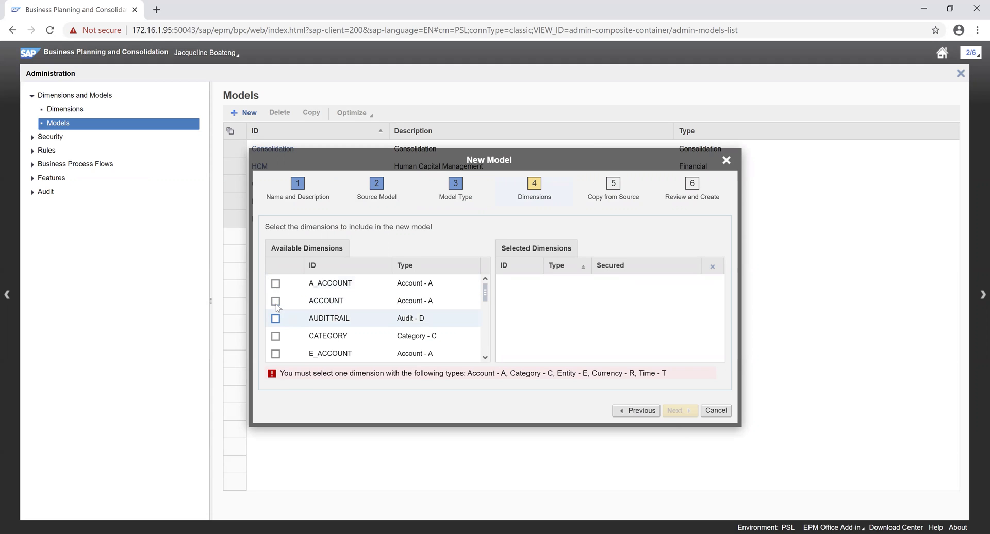
- Include the ACCOUNT, CATEGORY and ENTITY dimensions in the new model
left_click(276, 302)
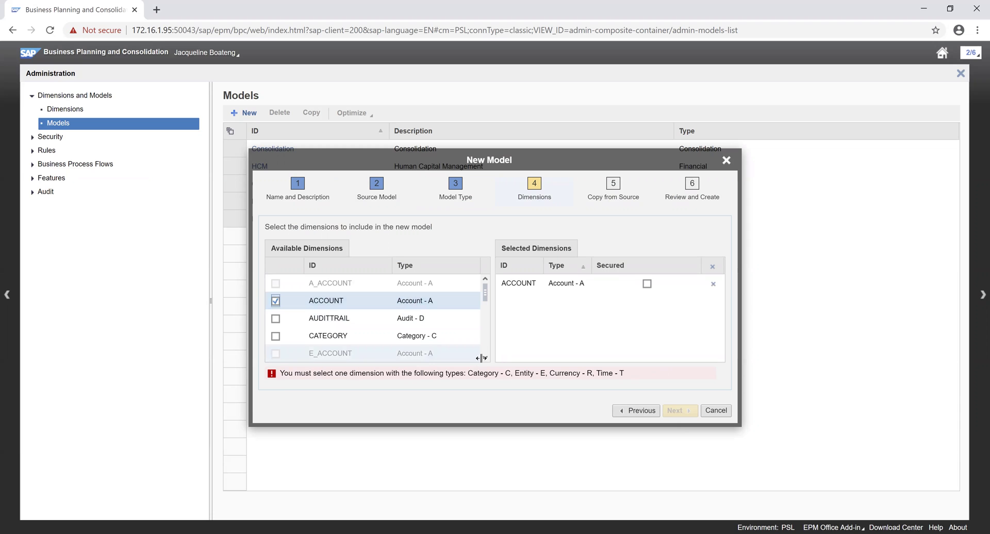
scroll(276, 344, "down", 1)
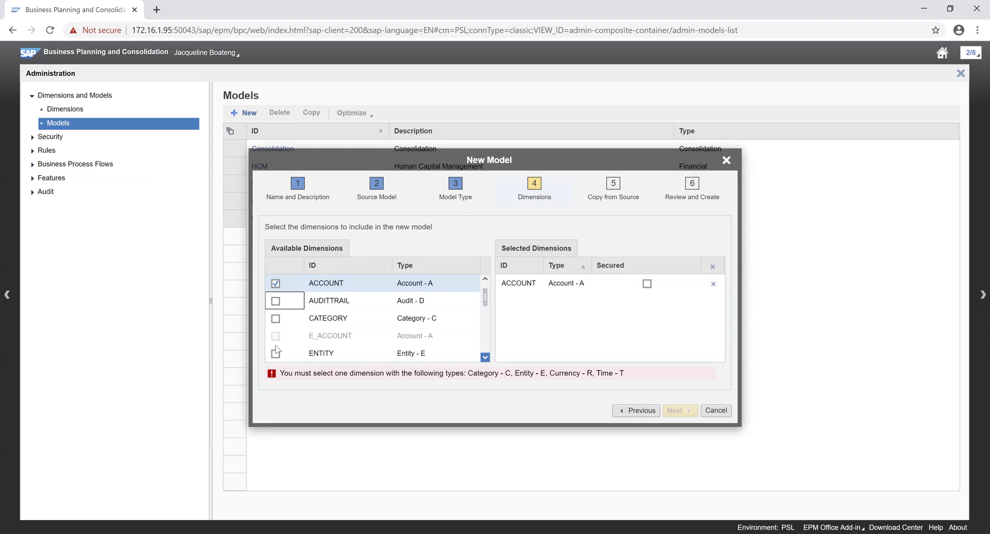
left_click(274, 319)
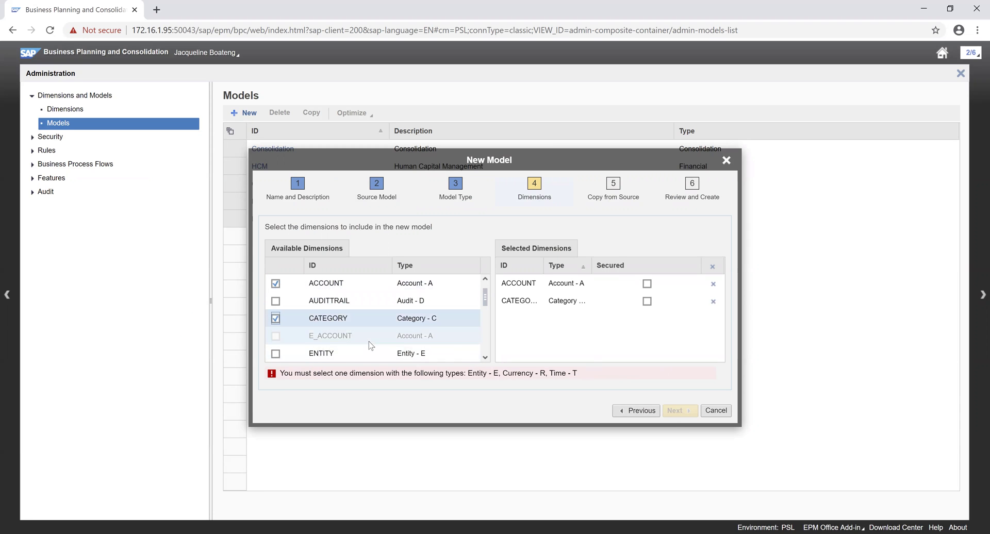
left_click(485, 357)
left_click(484, 357)
left_click(275, 318)
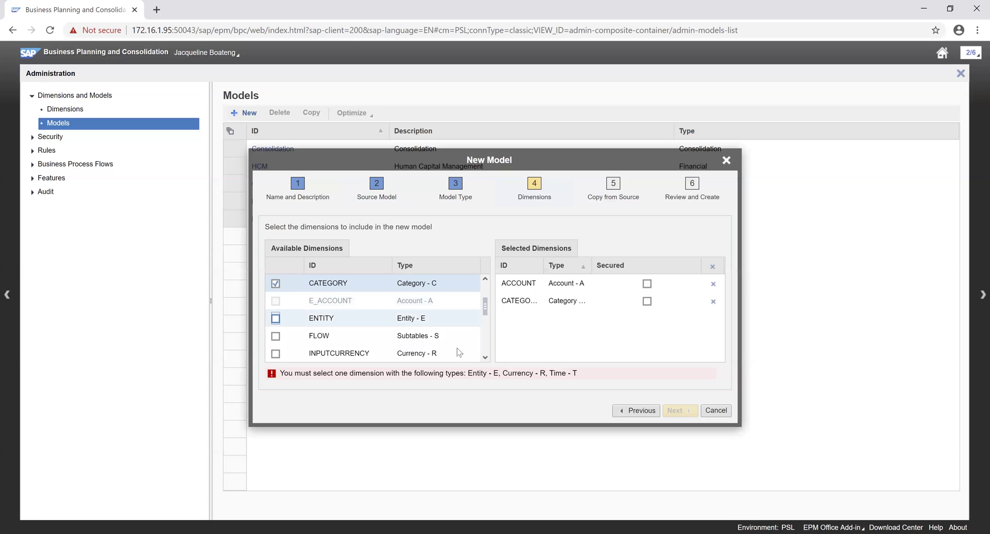
- Add the RPTCURRENCY and TIME dimensions to the new model's selected dimensions
left_click(484, 357)
left_click(485, 357)
left_click(485, 357)
left_click(484, 357)
left_click(484, 356)
left_click(484, 356)
left_click(484, 357)
left_click(275, 335)
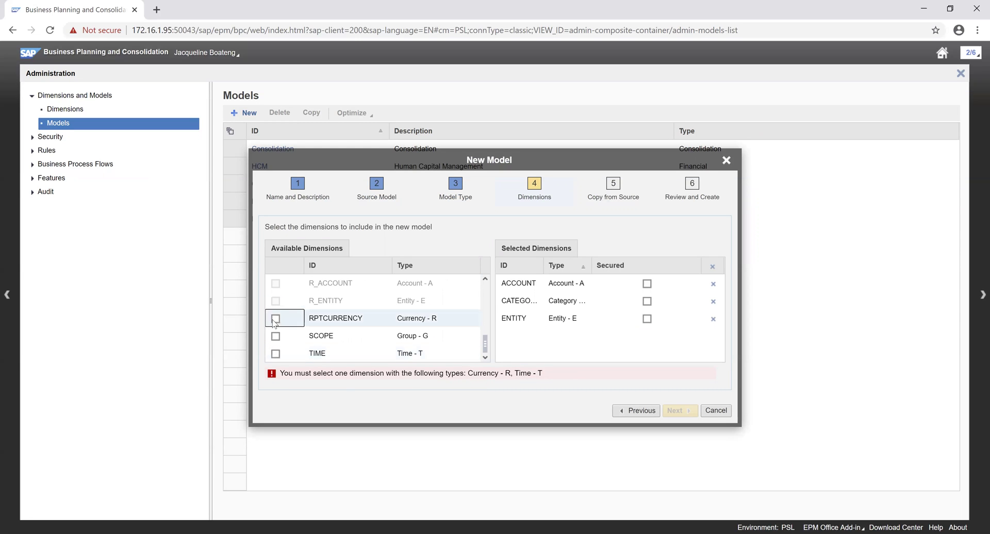
left_click(275, 353)
- Create the CAPEX model, review its dimensions and settings, and return to the models list
left_click(680, 412)
left_click(680, 411)
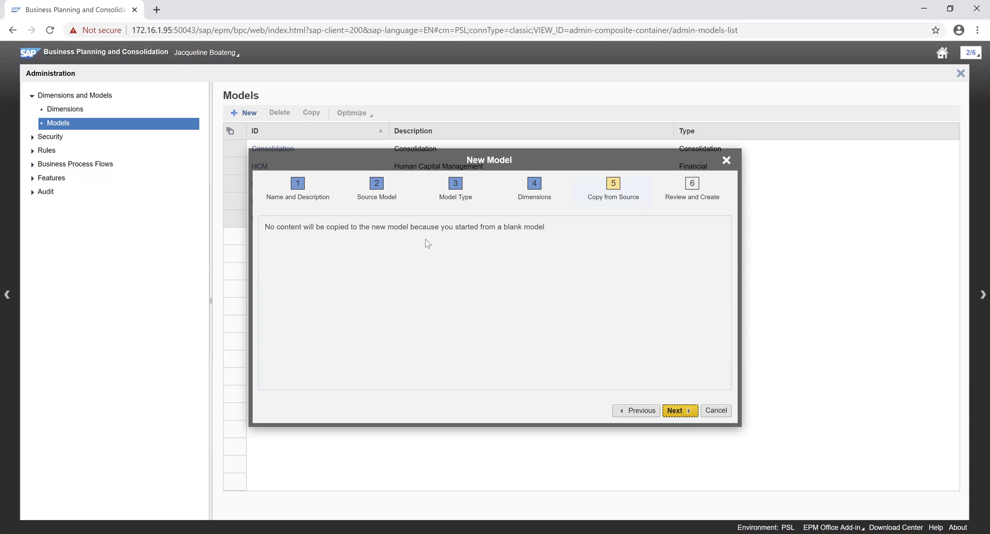
left_click(686, 412)
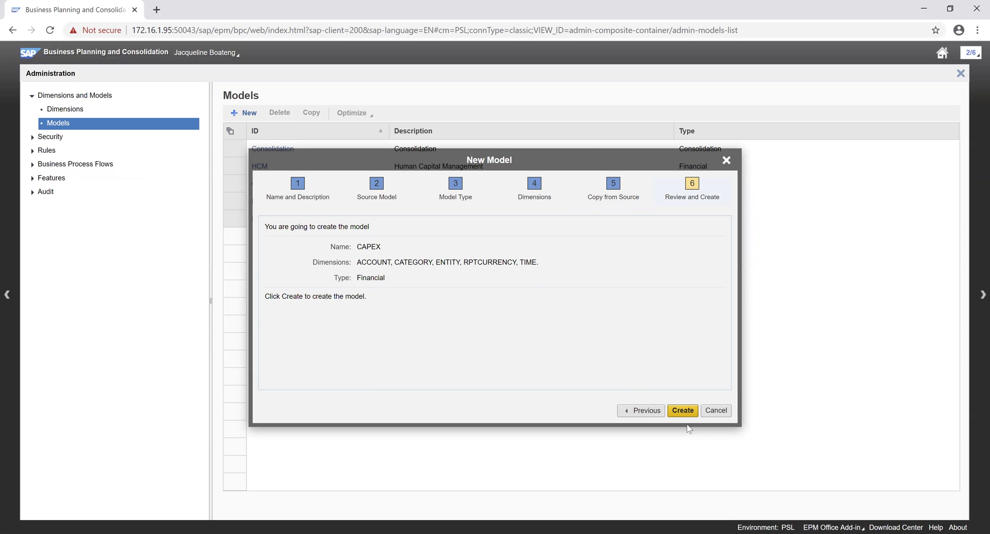
left_click(683, 411)
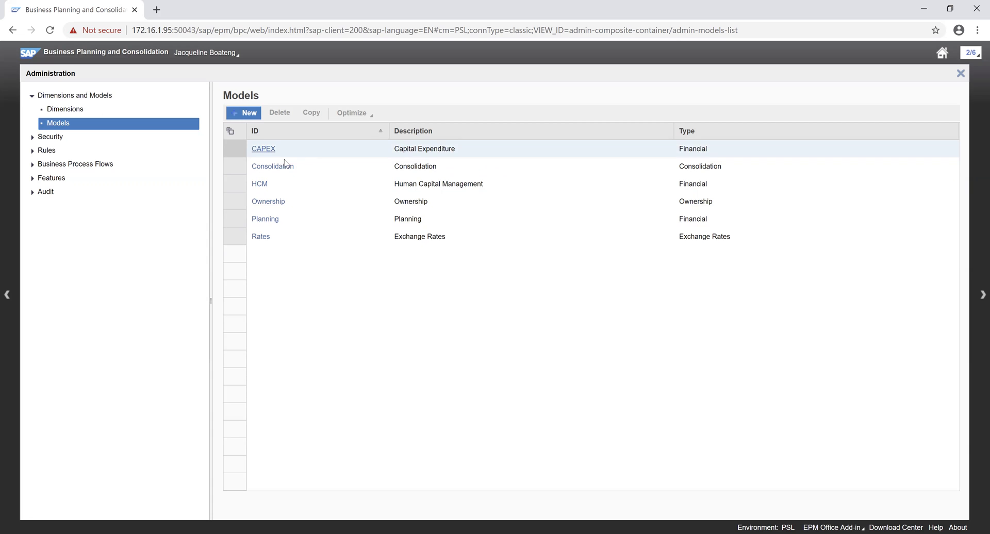
left_click(264, 149)
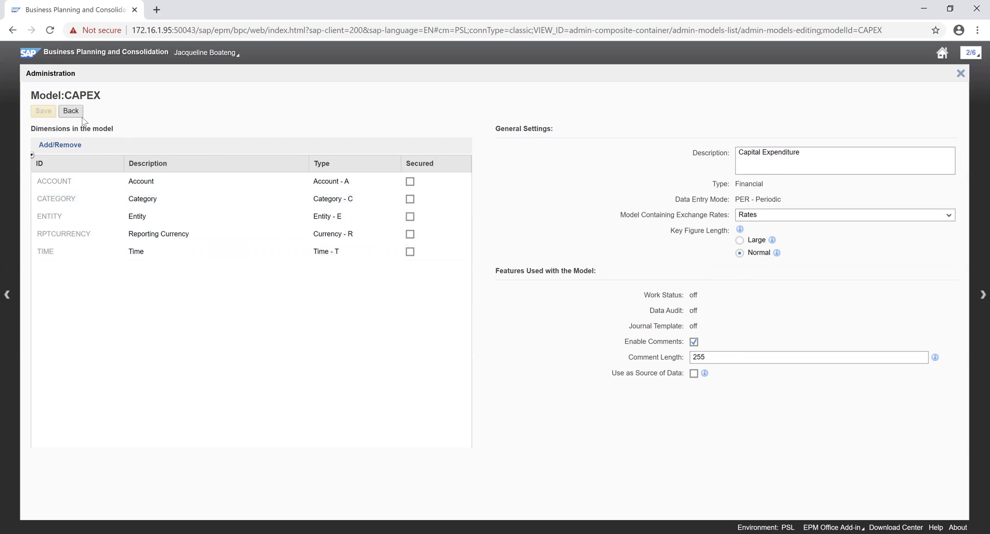
left_click(71, 111)
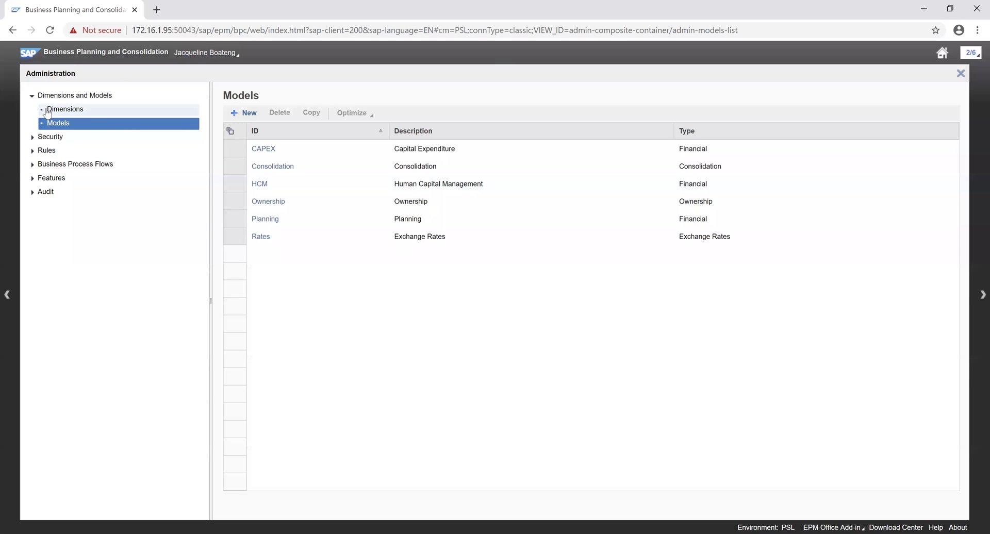
- Start a new dimension in the dimensions administration with the ID A_ACCOUNT
left_click(72, 112)
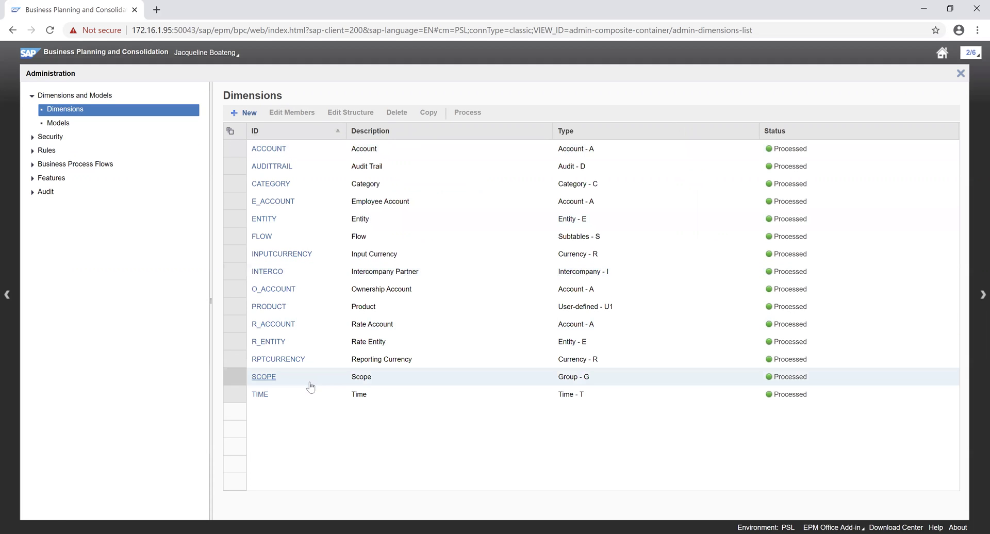
left_click(250, 113)
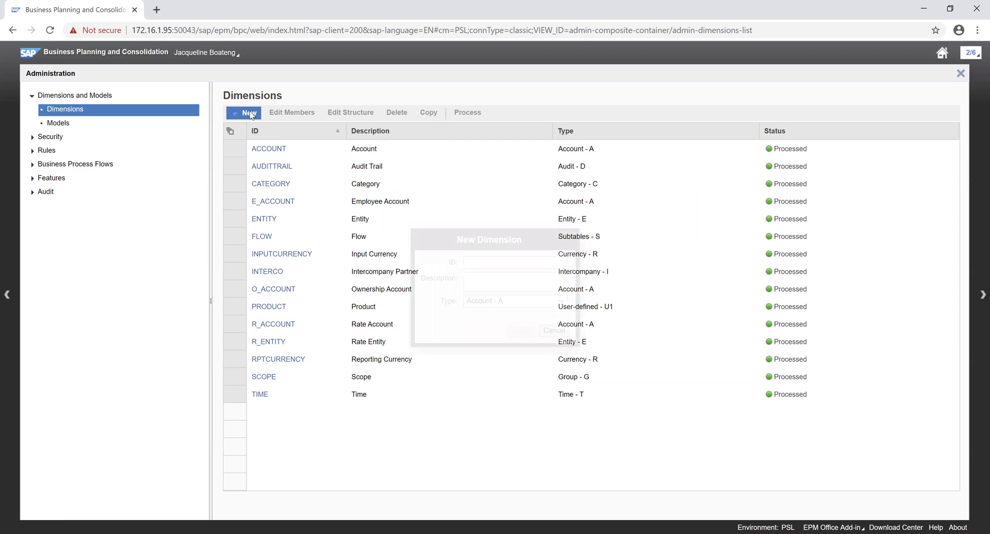
left_click(487, 261)
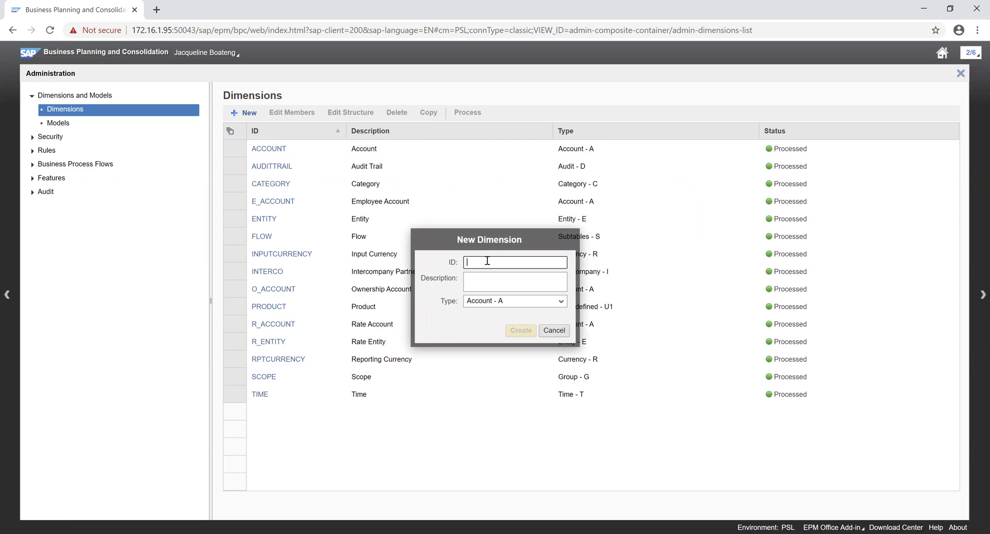
left_click(502, 303)
left_click(500, 268)
type("A")
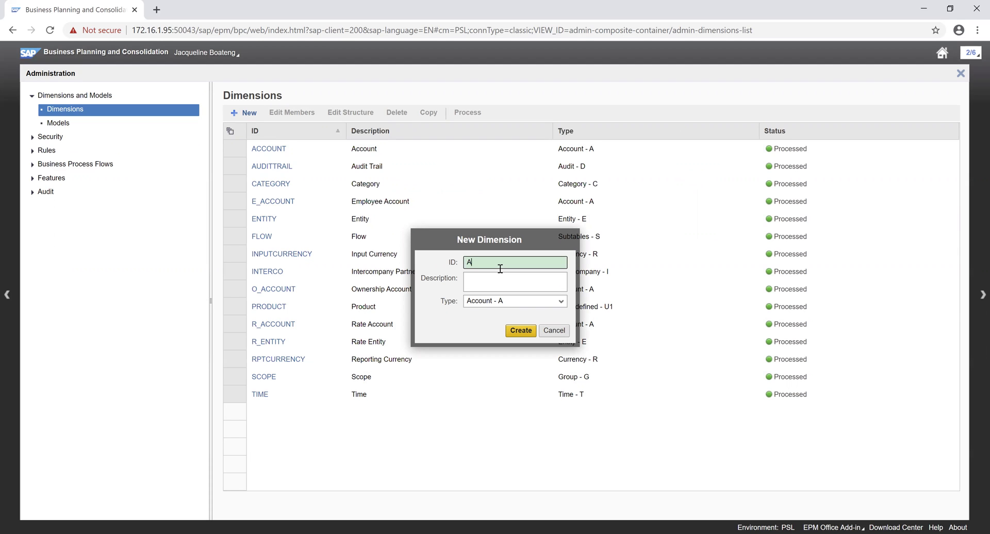
type("_ACCOU")
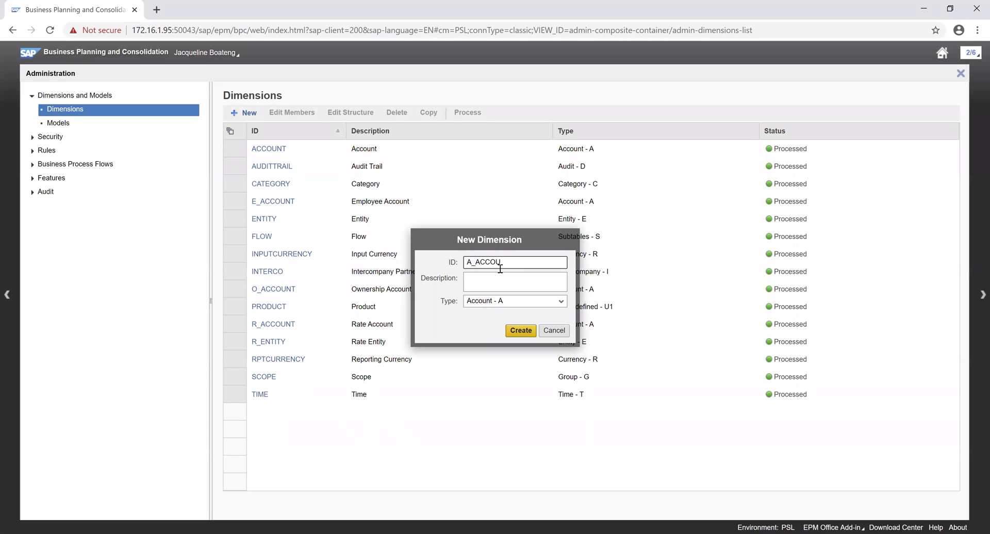
type("NT")
- Describe the new dimension as Asset Account and create it with the type Account - A
left_click(502, 285)
type("aAsse")
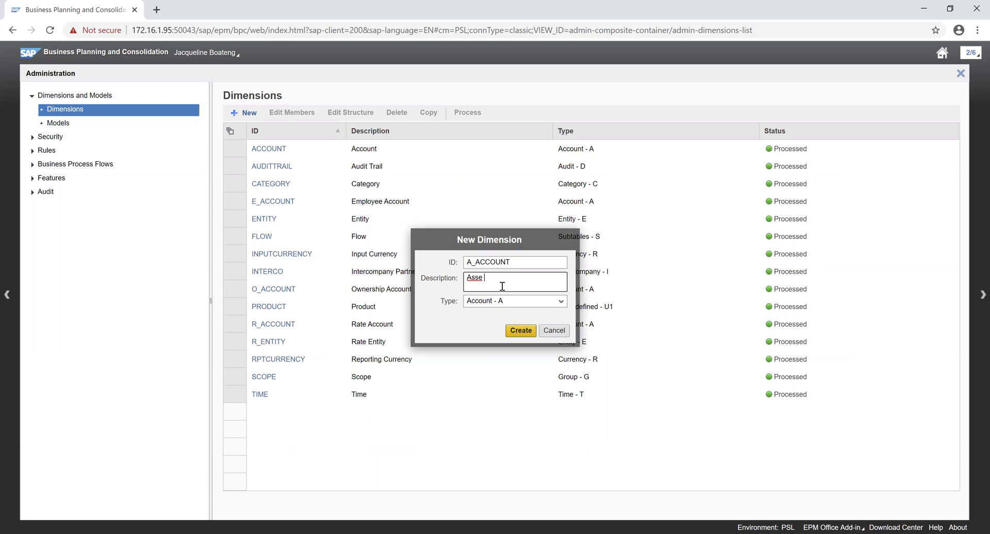
key("BackSpace")
type("t Accounn")
left_click(561, 302)
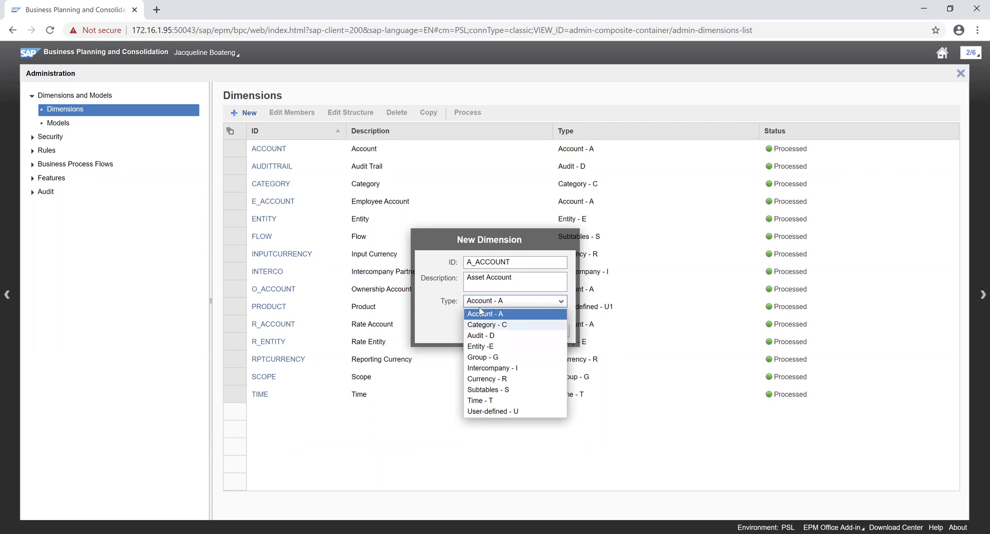
left_click(561, 301)
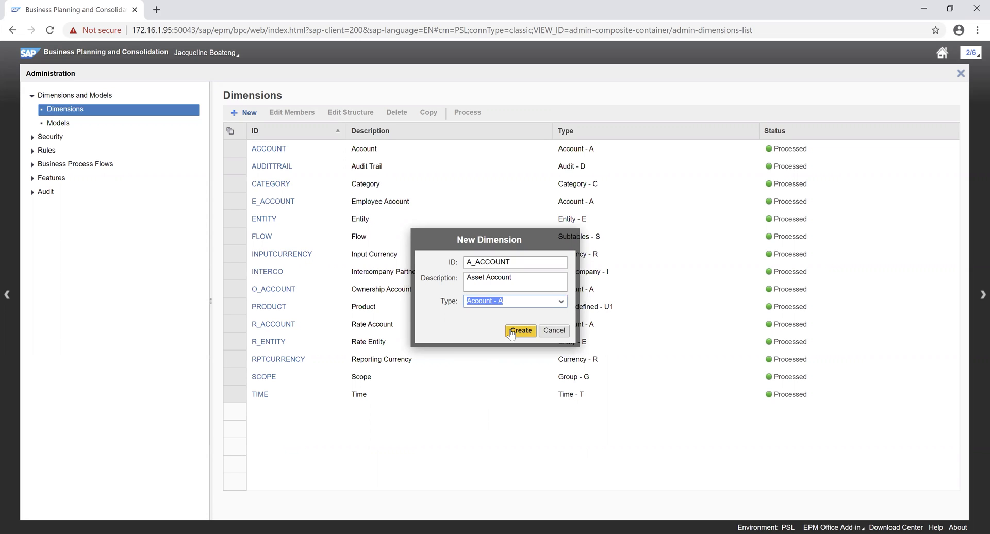
left_click(519, 331)
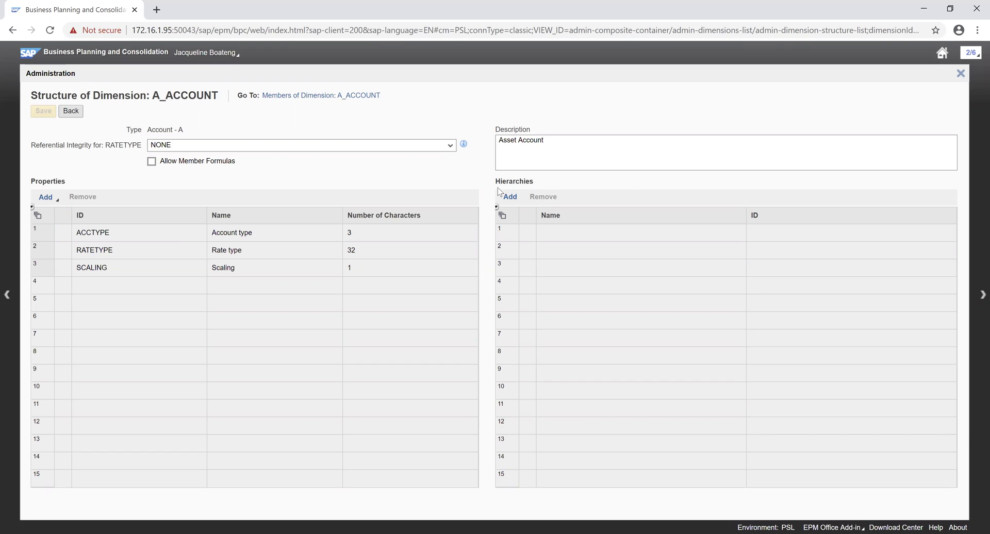
- Add a new property BUDGET_RELEVANT with a length of 1 character to A_ACCOUNT and save the structure
left_click(50, 200)
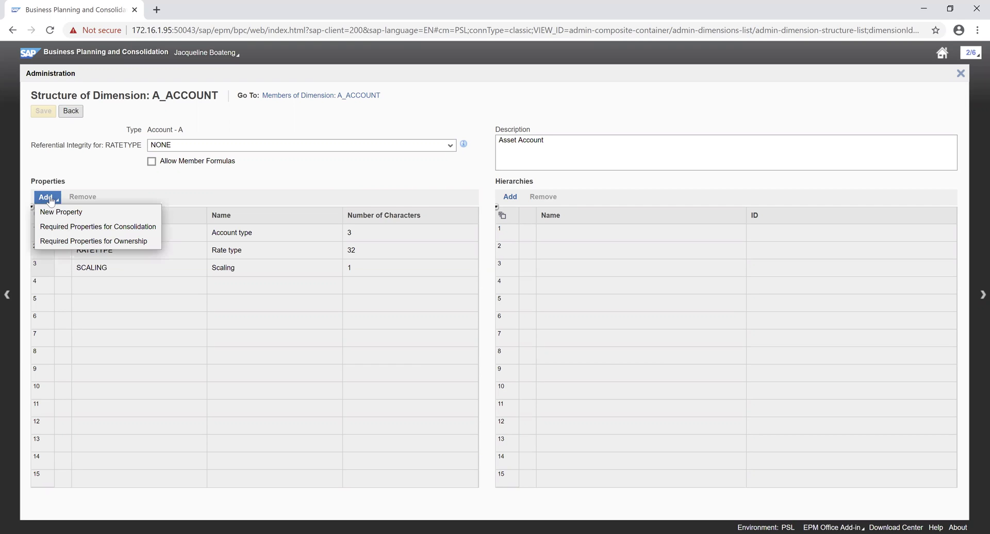
left_click(63, 216)
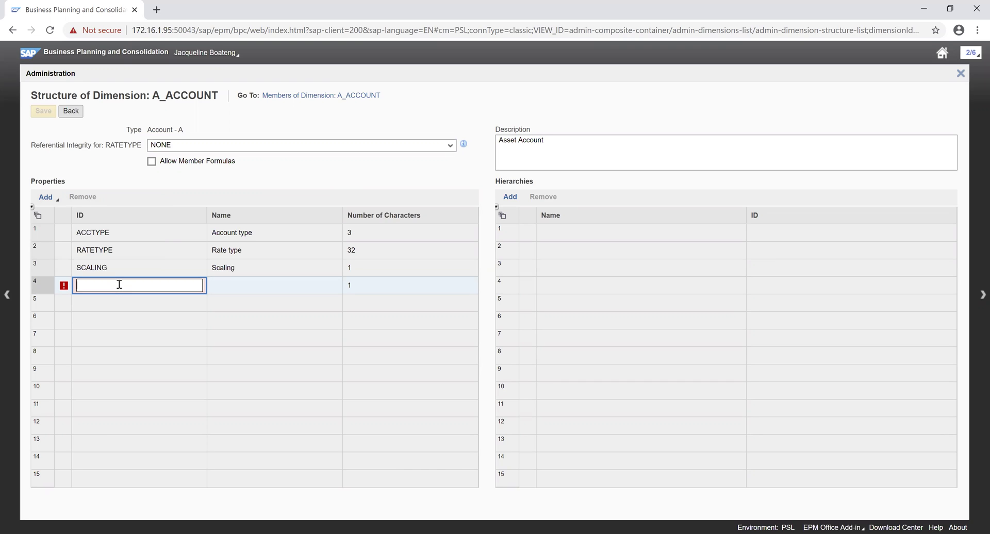
type("BUDGET_RELEVANT")
key("Tab")
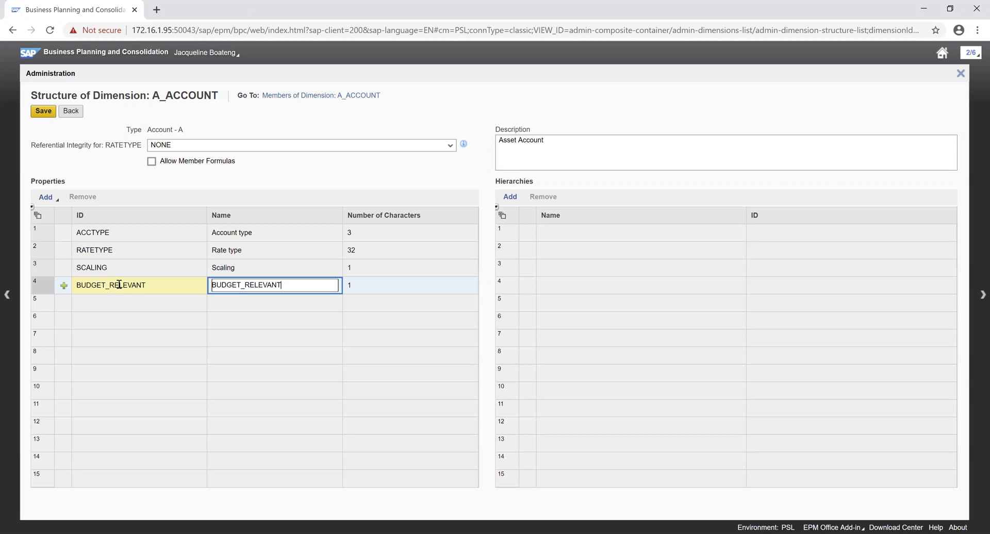
left_click(392, 285)
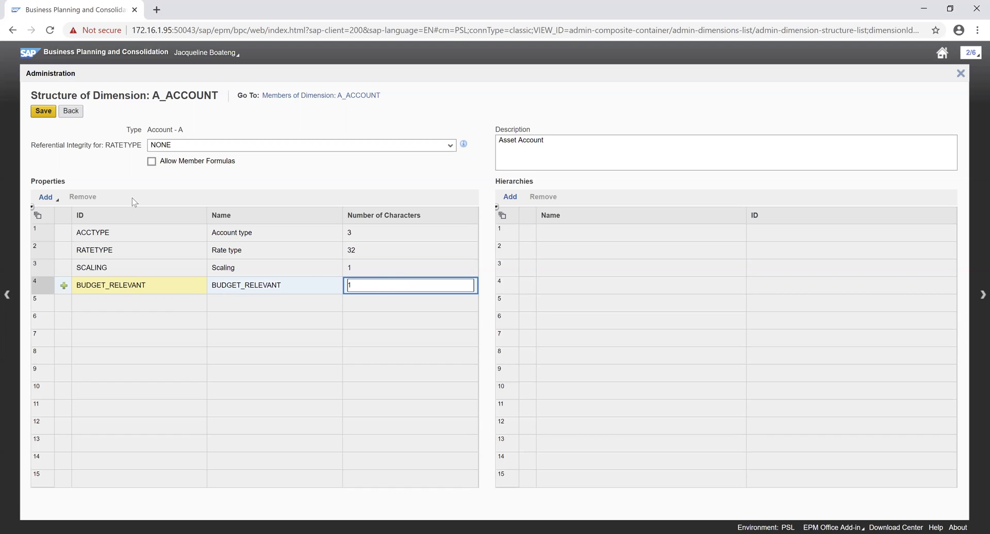
left_click(47, 112)
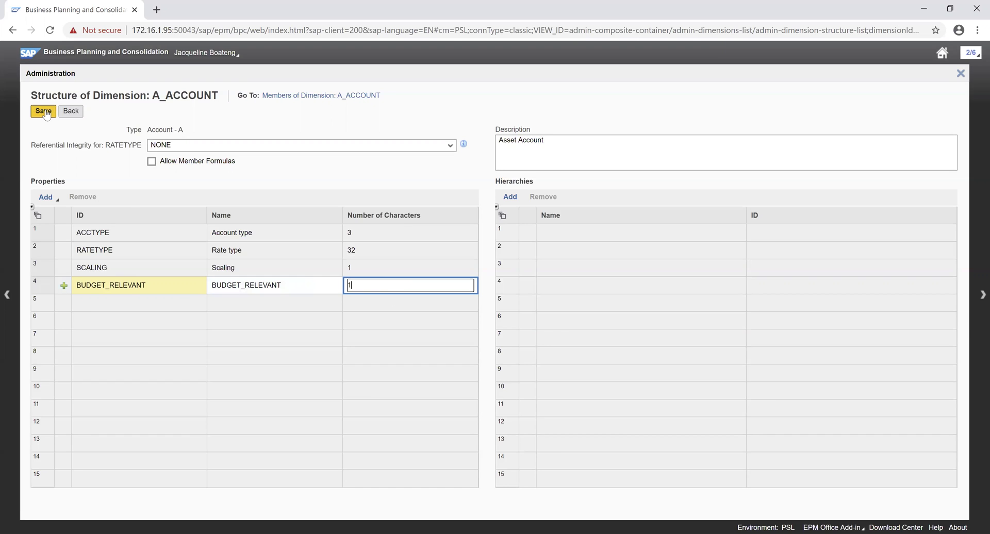
- Save the A_ACCOUNT structure and add a member with the ID 7000 to the dimension
left_click(46, 115)
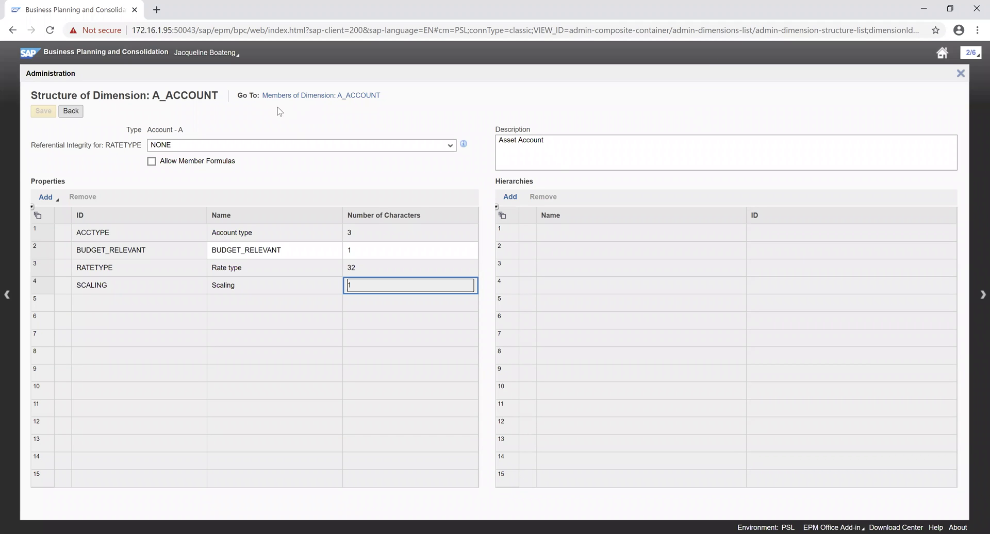
left_click(333, 98)
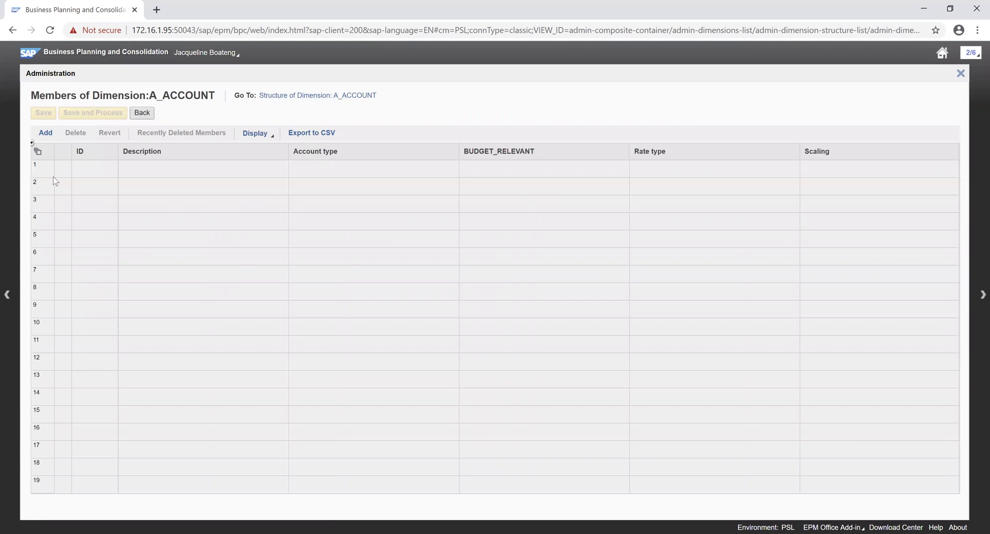
left_click(46, 133)
left_click(104, 170)
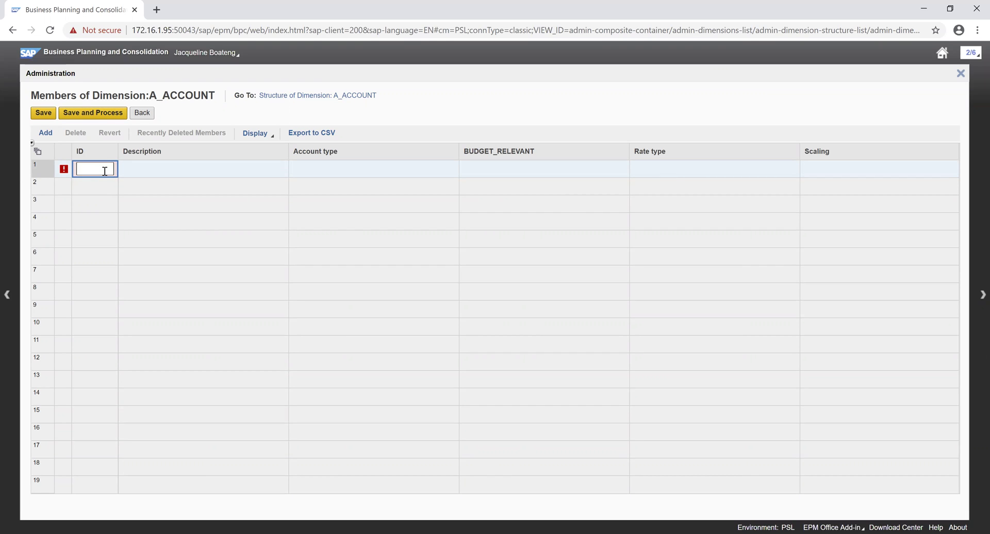
type("7000")
key("Tab")
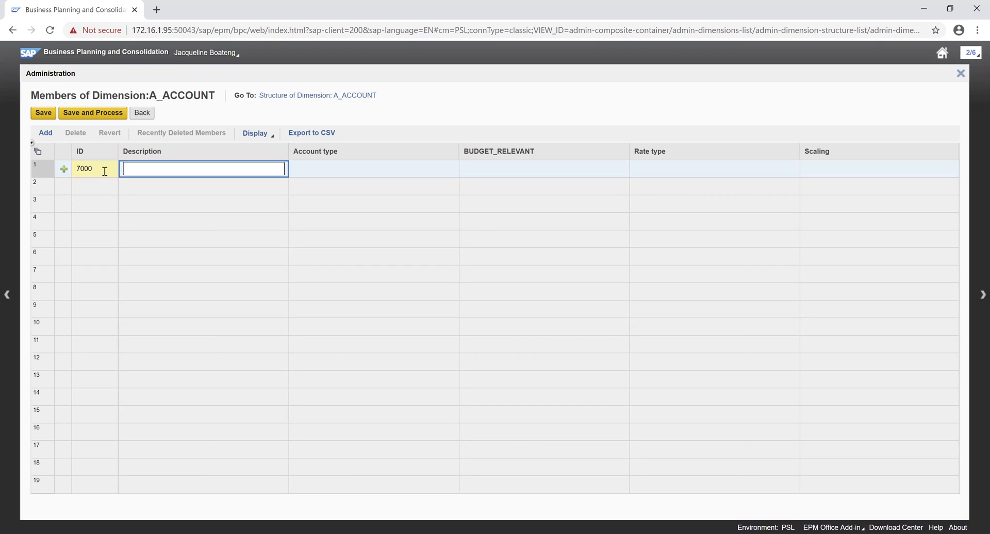
- Describe member 7000 as Asset under Construction, with the account type EXP and BUDGET_RELEVANT set to Y
type("Asset under Construction")
key("Tab")
type("EXP")
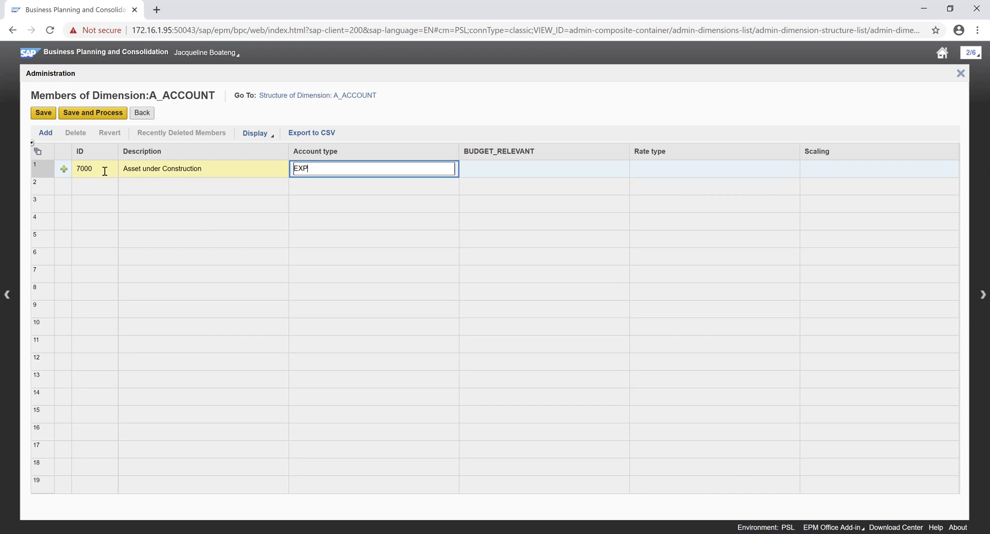
key("Tab")
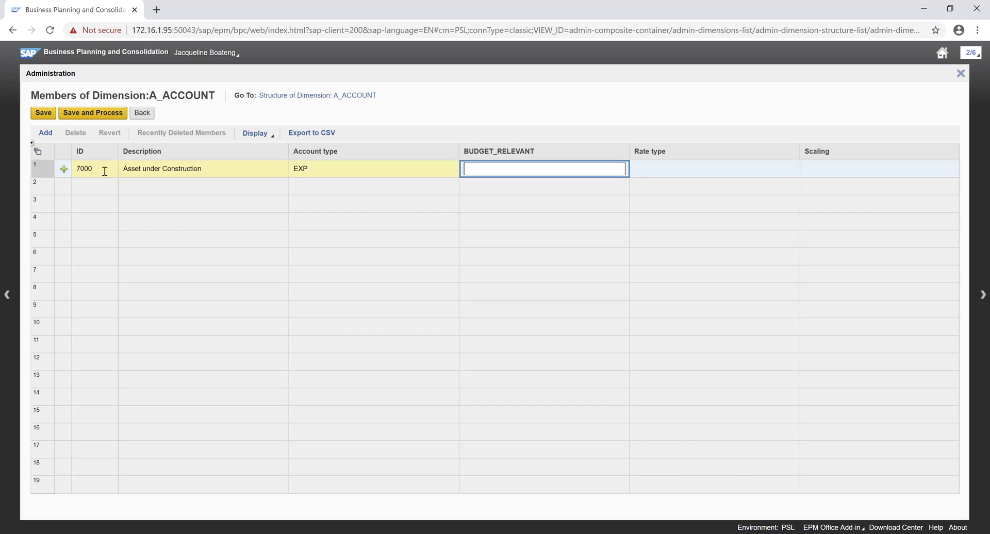
type("Y")
- Save and process the A_ACCOUNT members, taking the environment offline, and return to the dimensions list
left_click(88, 115)
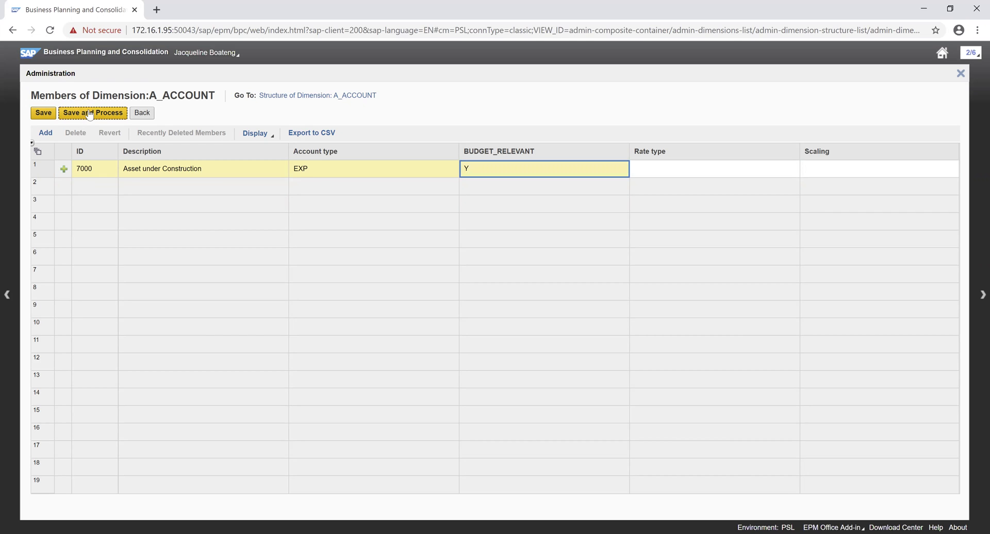
left_click(92, 115)
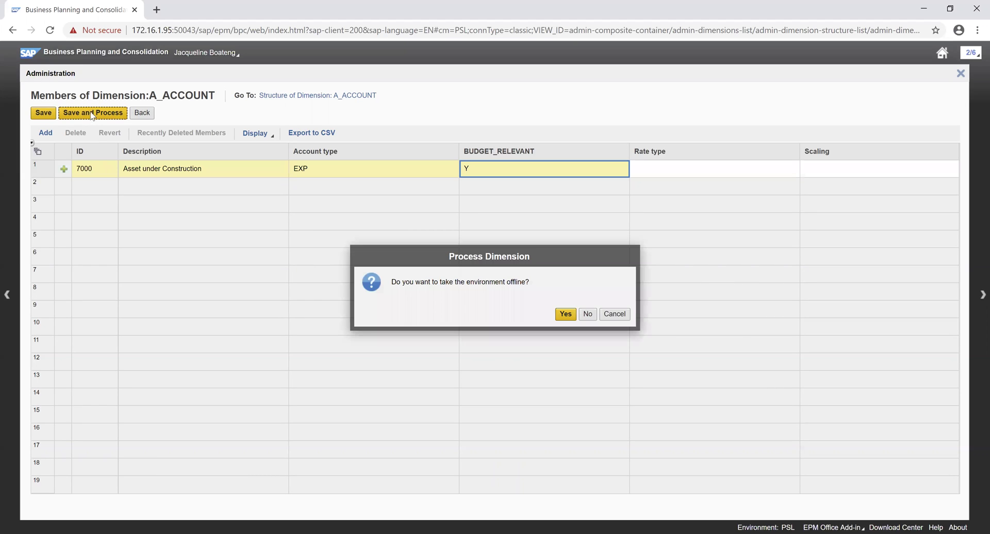
left_click(565, 314)
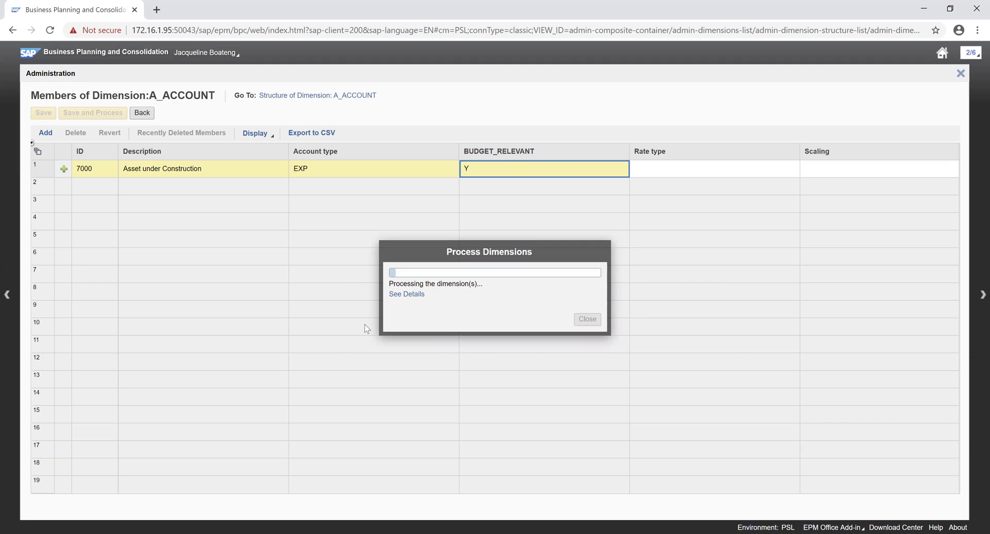
left_click(406, 294)
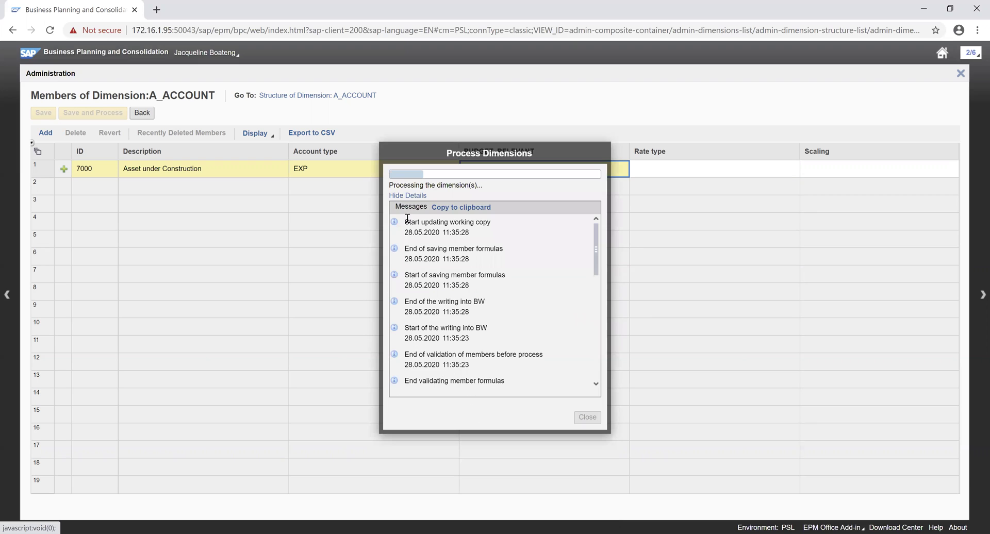
left_click(419, 191)
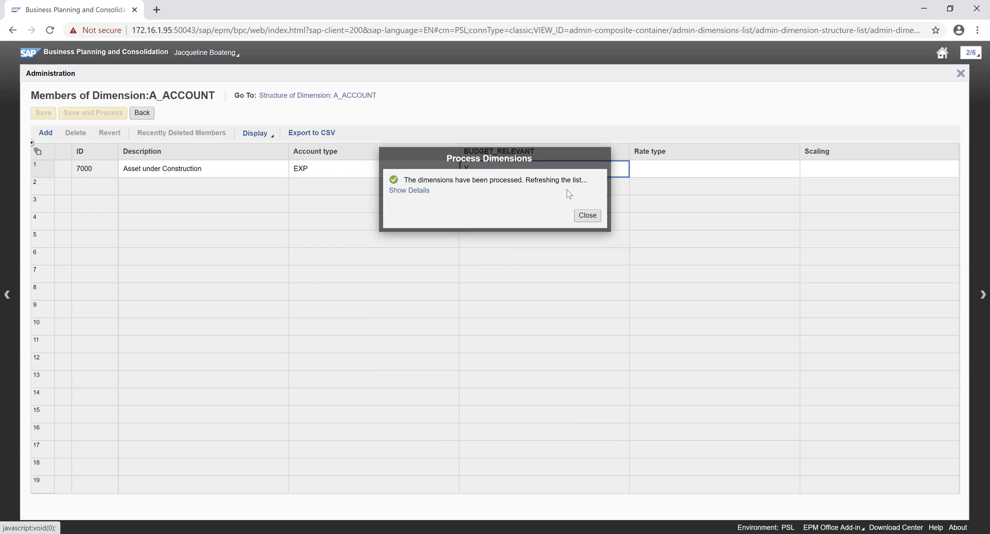
left_click(577, 216)
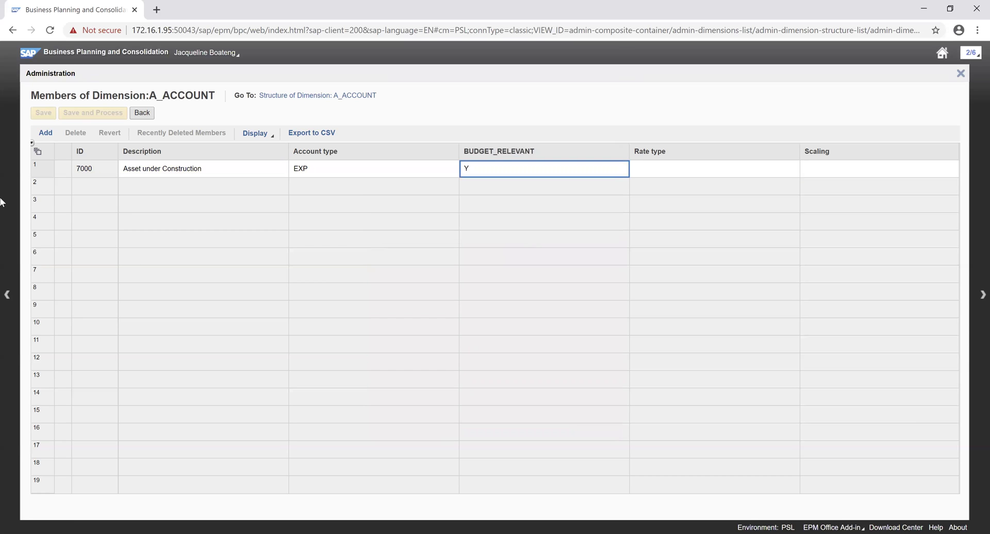
left_click(143, 114)
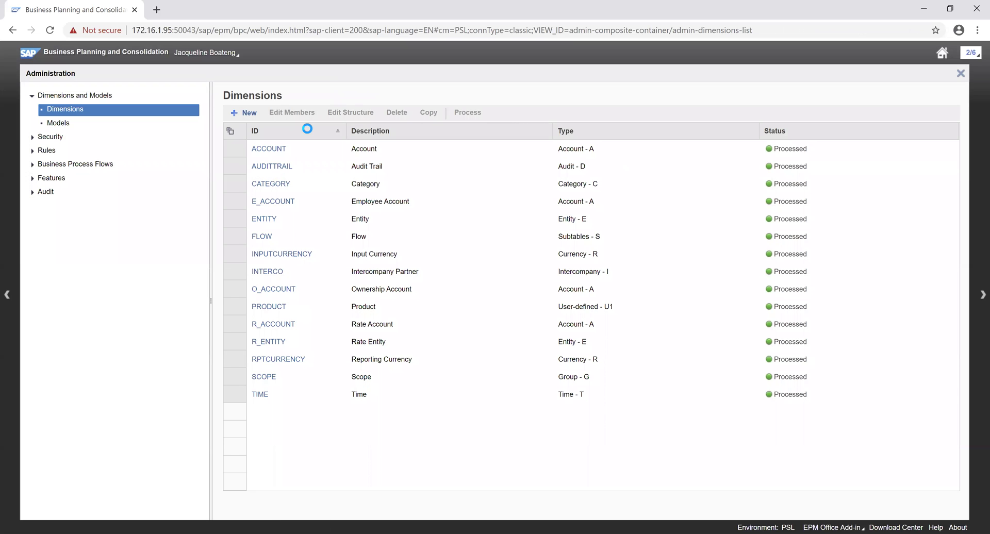